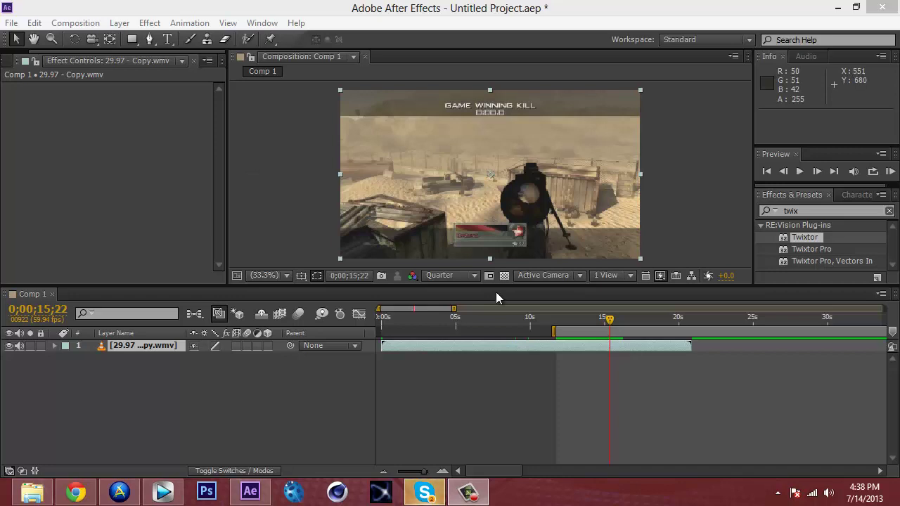
Show the Project panel listing Comp 1 and the two wmv clips, with no footage selected
{"action": "left_click", "coordinate": [6, 63]}
{"action": "left_click", "coordinate": [144, 241]}
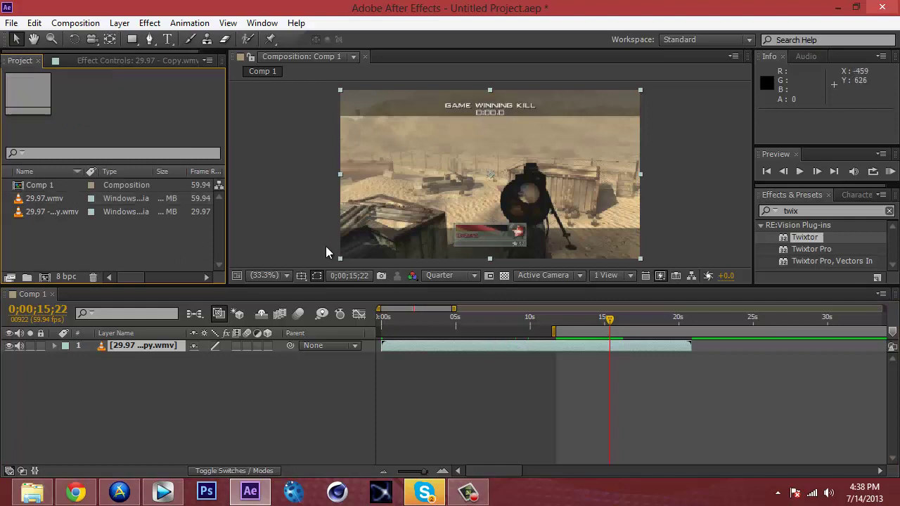
Split the gameplay layer at 0;00;14;56, after undoing a first split attempt
{"action": "left_click", "coordinate": [634, 347]}
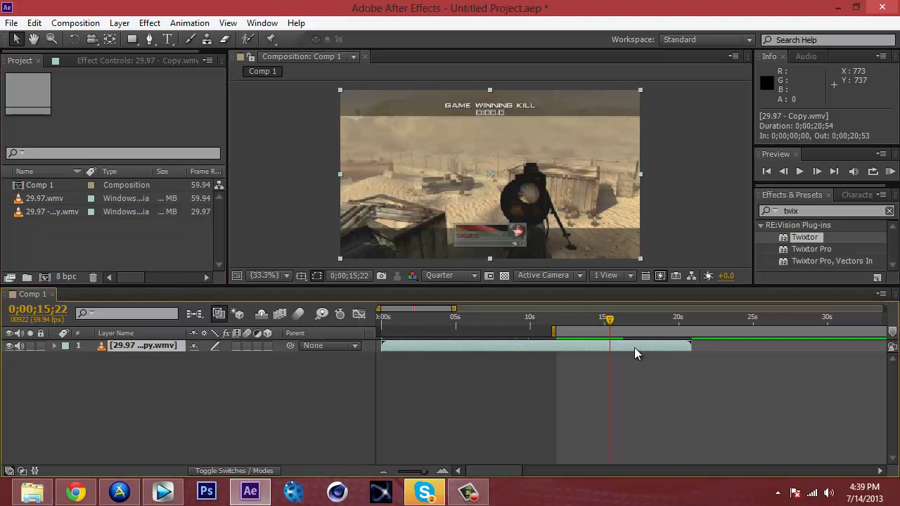
{"action": "key", "text": "ctrl+shift+d"}
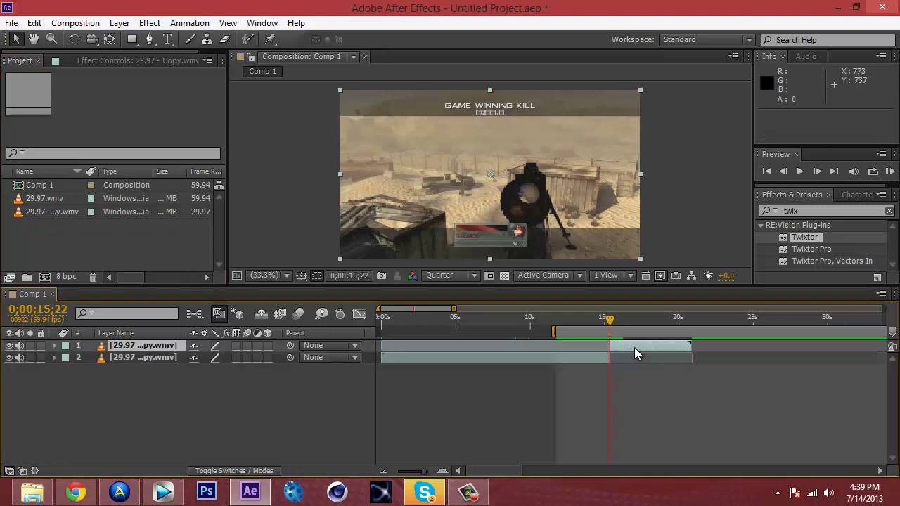
{"action": "left_click_drag", "start_coordinate": [609, 321], "coordinate": [600, 325]}
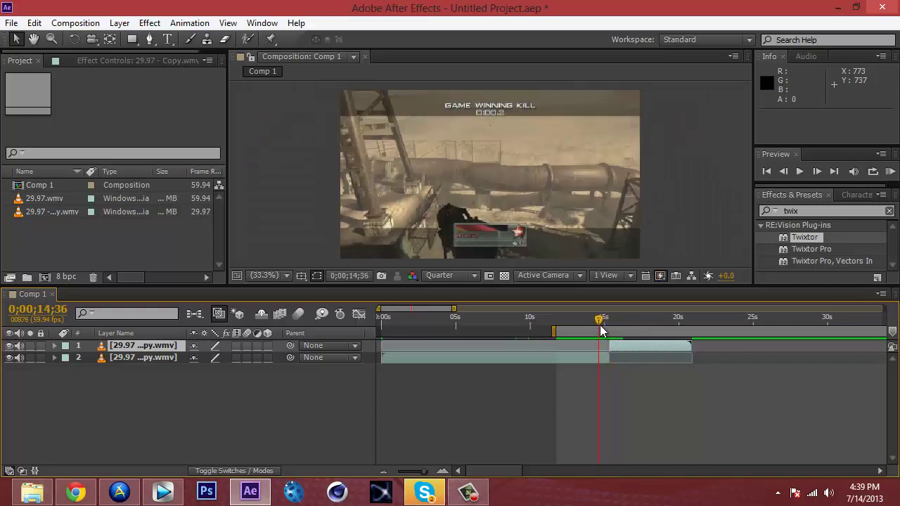
{"action": "key", "text": "ctrl+z"}
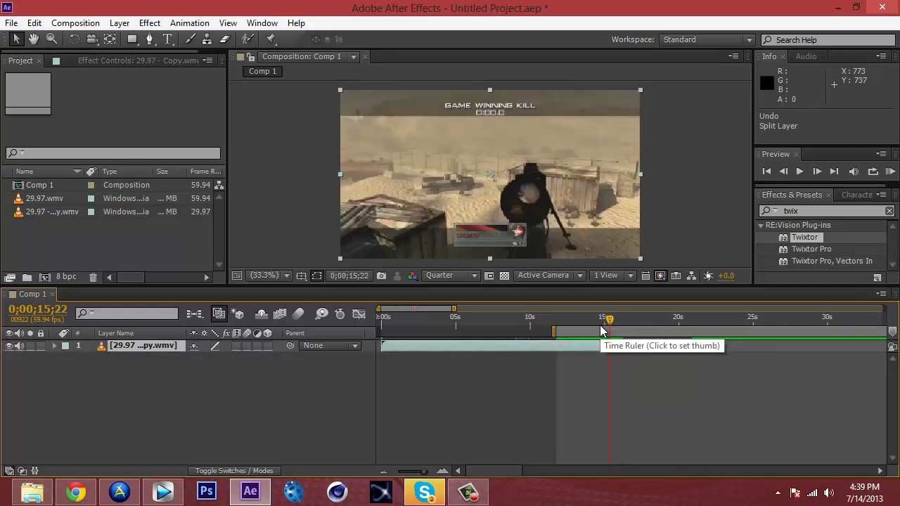
{"action": "left_click_drag", "start_coordinate": [610, 320], "coordinate": [604, 322]}
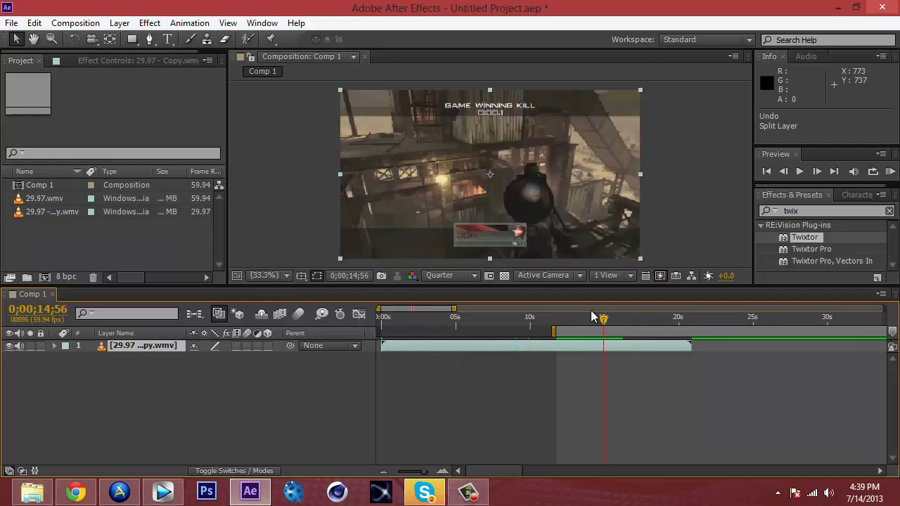
{"action": "key", "text": "ctrl+shift+d"}
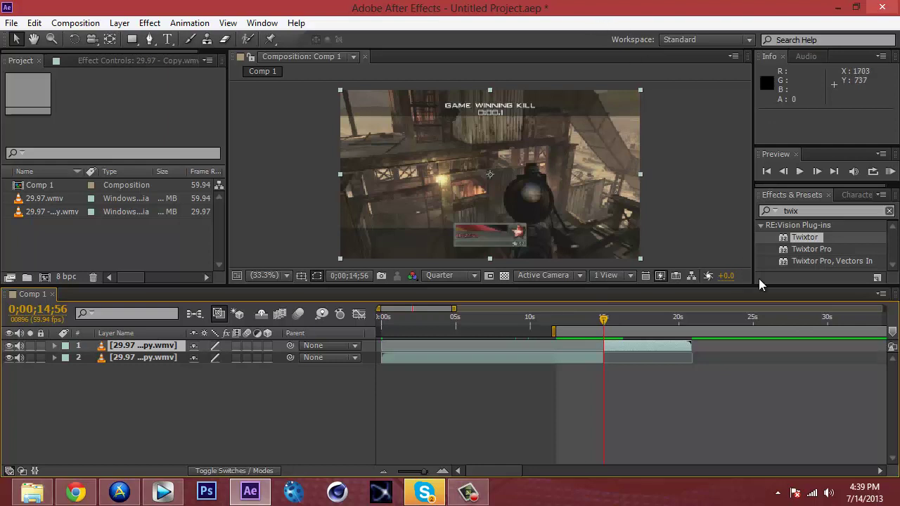
Apply Twixtor to the top gameplay layer, keyframe Speed % at 2, and start a RAM preview
{"action": "left_click_drag", "start_coordinate": [797, 242], "coordinate": [623, 345]}
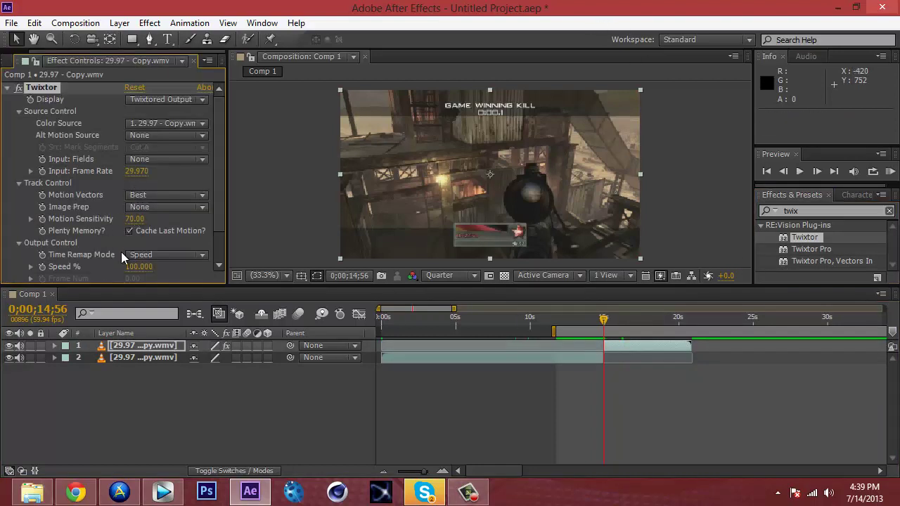
{"action": "left_click", "coordinate": [42, 267]}
{"action": "left_click", "coordinate": [811, 171]}
{"action": "left_click", "coordinate": [135, 268]}
{"action": "left_click", "coordinate": [178, 259]}
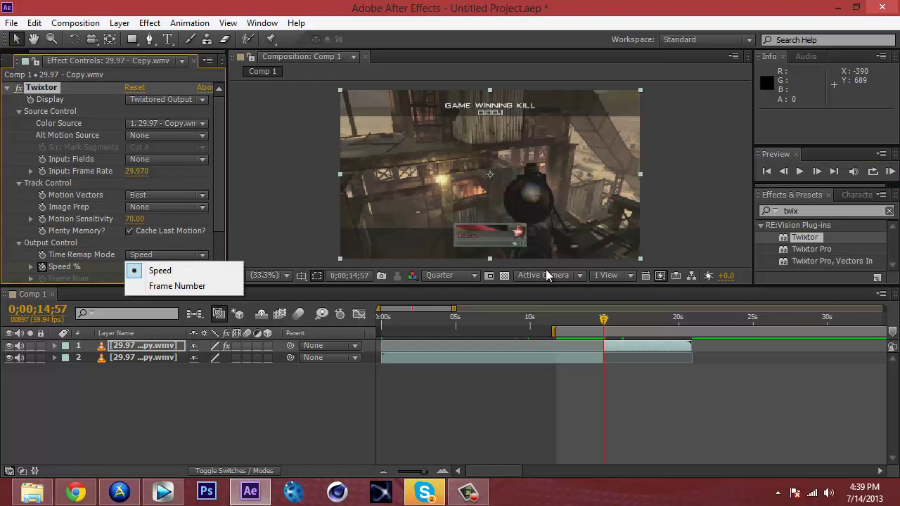
{"action": "left_click", "coordinate": [399, 447]}
{"action": "left_click", "coordinate": [890, 172]}
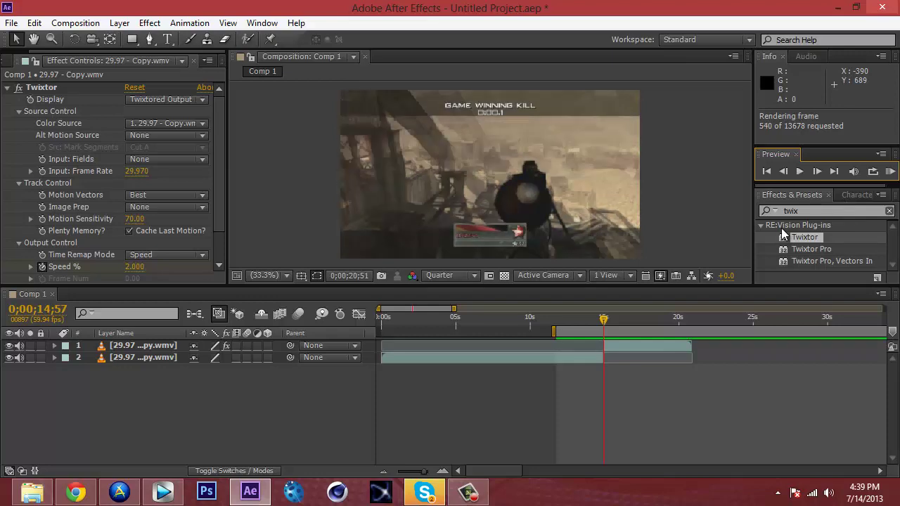
Let the slow-motion preview play and dismiss the trial reminder popup
{"action": "left_click", "coordinate": [891, 171]}
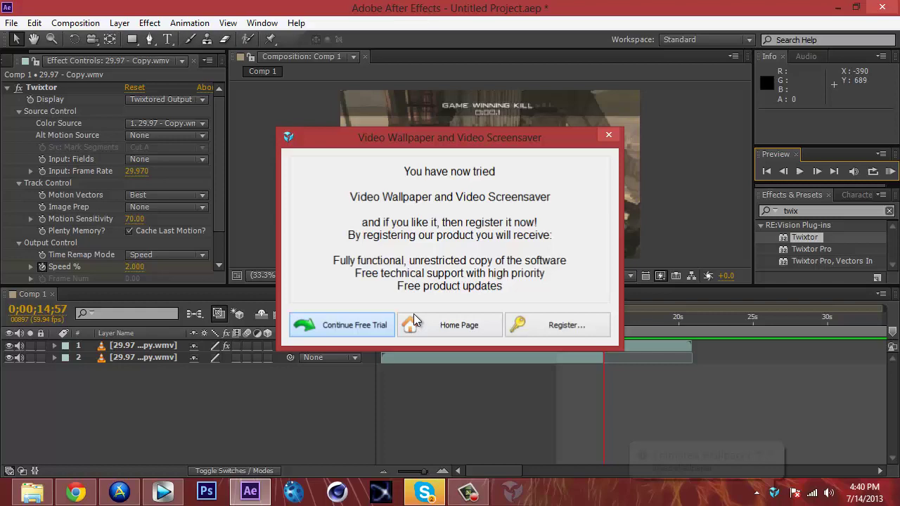
{"action": "left_click", "coordinate": [344, 325]}
{"action": "left_click", "coordinate": [890, 171]}
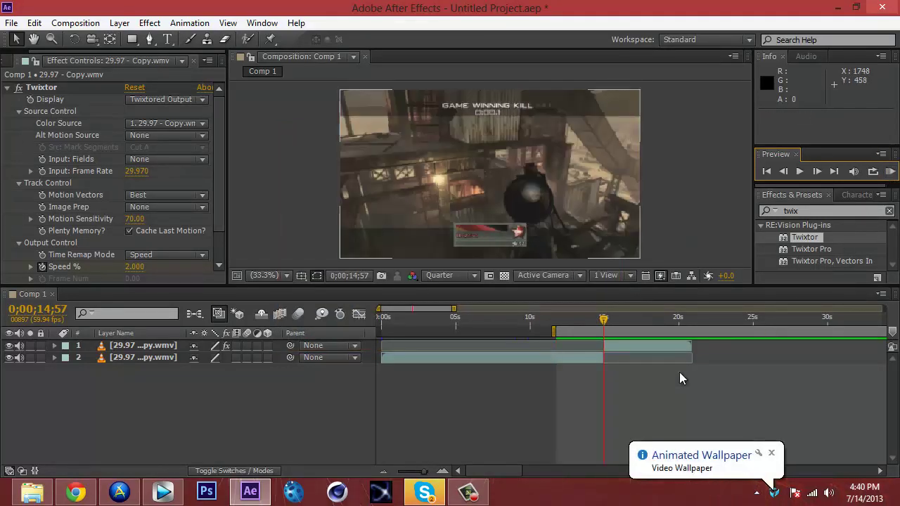
Delete the Twixtor layer and extend the remaining gameplay layer back to full length
{"action": "left_click", "coordinate": [643, 347]}
{"action": "key", "text": "Delete"}
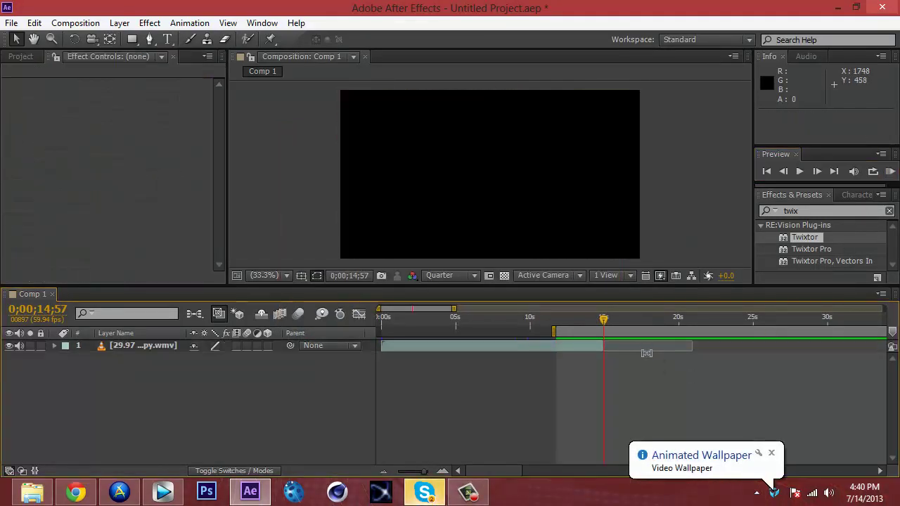
{"action": "left_click_drag", "start_coordinate": [603, 347], "coordinate": [702, 348]}
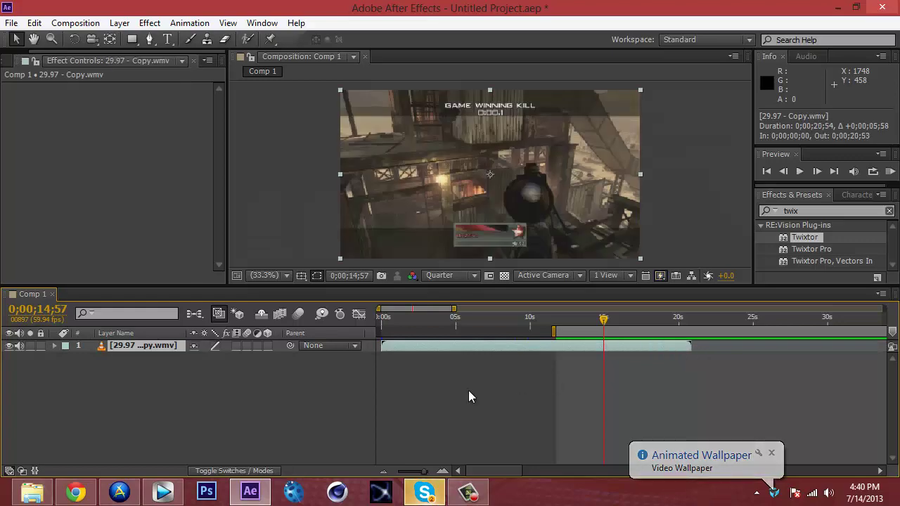
Check the Tutorial Twix folder's files, then remove 29.97.wmv from the After Effects project
{"action": "left_click", "coordinate": [32, 492]}
{"action": "left_click", "coordinate": [452, 305]}
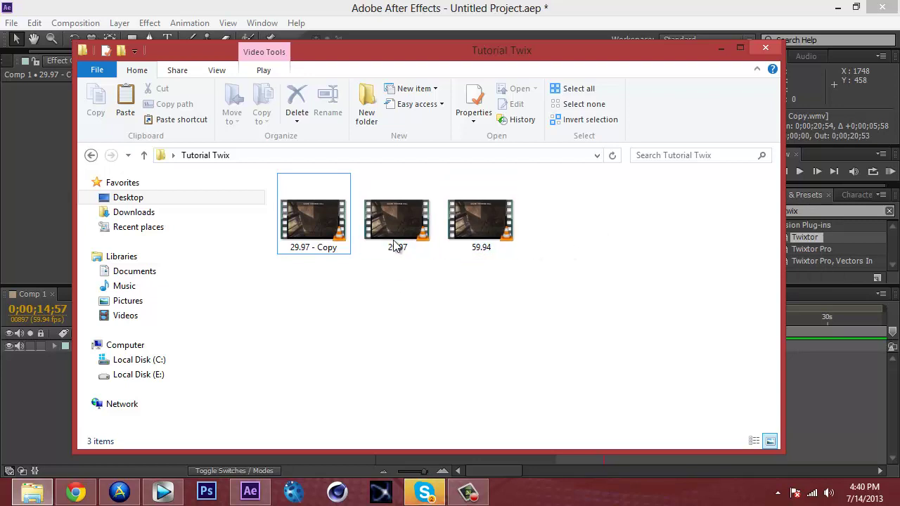
{"action": "left_click_drag", "start_coordinate": [408, 284], "coordinate": [294, 187]}
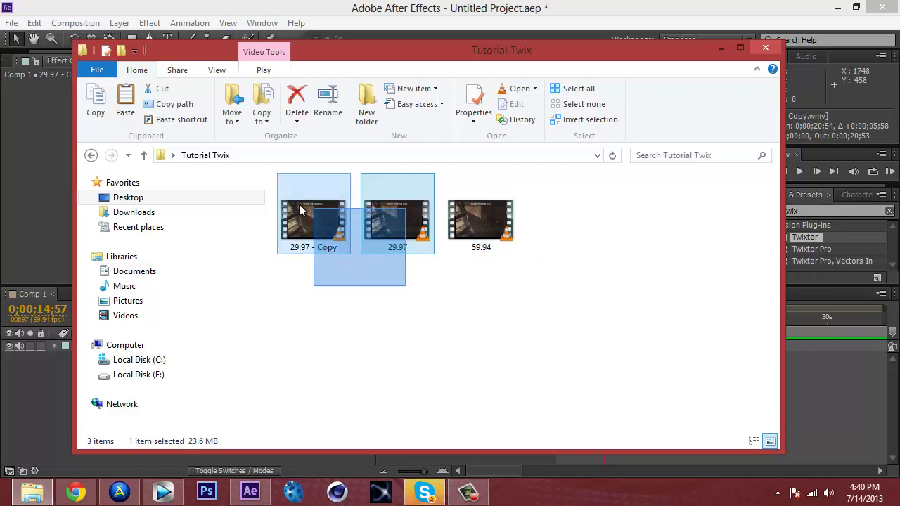
{"action": "left_click", "coordinate": [327, 278]}
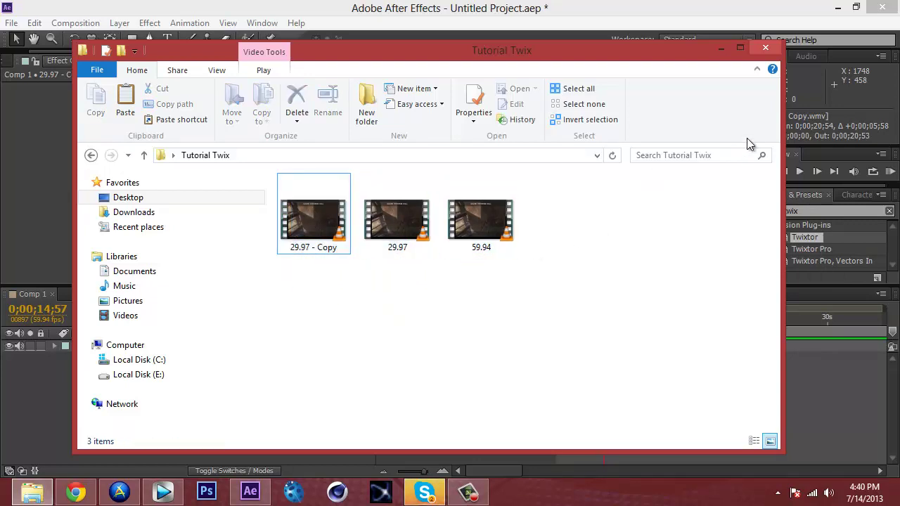
{"action": "left_click", "coordinate": [13, 61]}
{"action": "left_click", "coordinate": [23, 200]}
{"action": "key", "text": "Delete"}
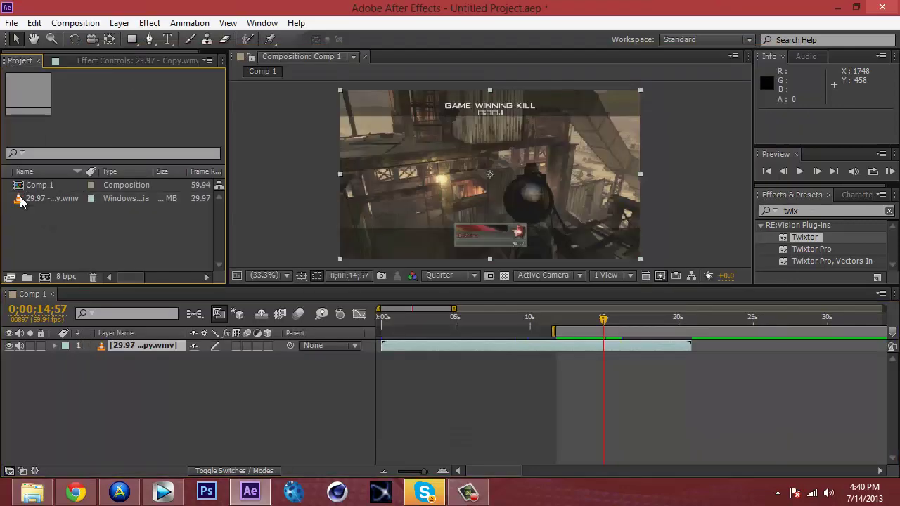
Drag the 29.97 file from the Tutorial Twix folder into the Project panel
{"action": "left_click", "coordinate": [31, 493]}
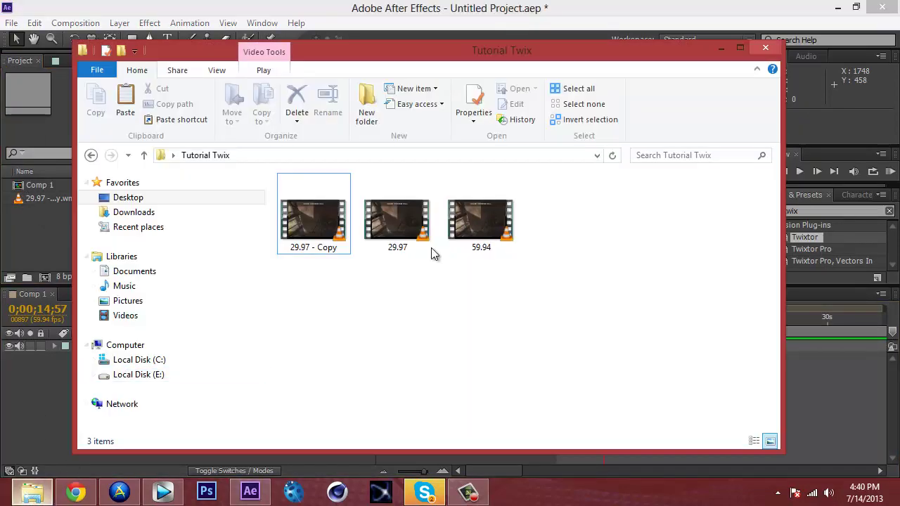
{"action": "left_click", "coordinate": [335, 249]}
{"action": "left_click_drag", "start_coordinate": [483, 51], "coordinate": [660, 85]}
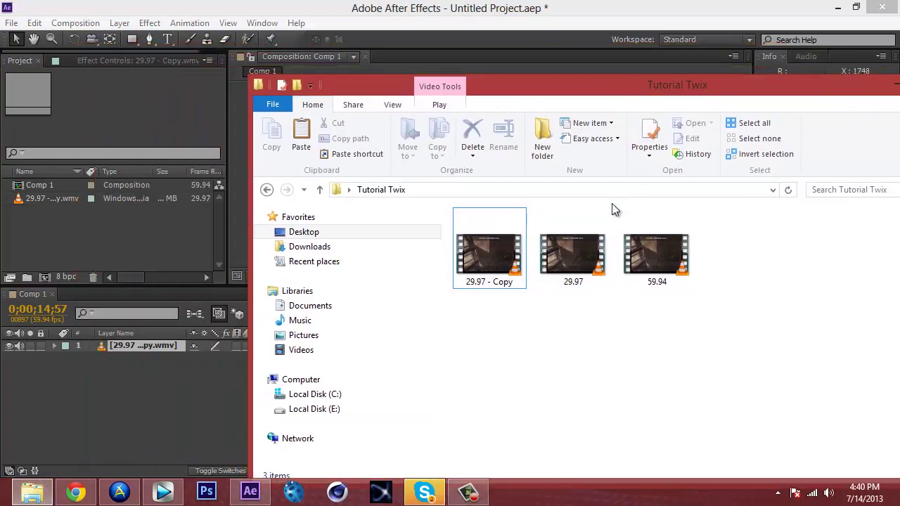
{"action": "mouse_move", "coordinate": [574, 242]}
{"action": "left_mouse_down"}
{"action": "mouse_move", "coordinate": [438, 259]}
{"action": "mouse_move", "coordinate": [91, 236]}
{"action": "left_mouse_up"}
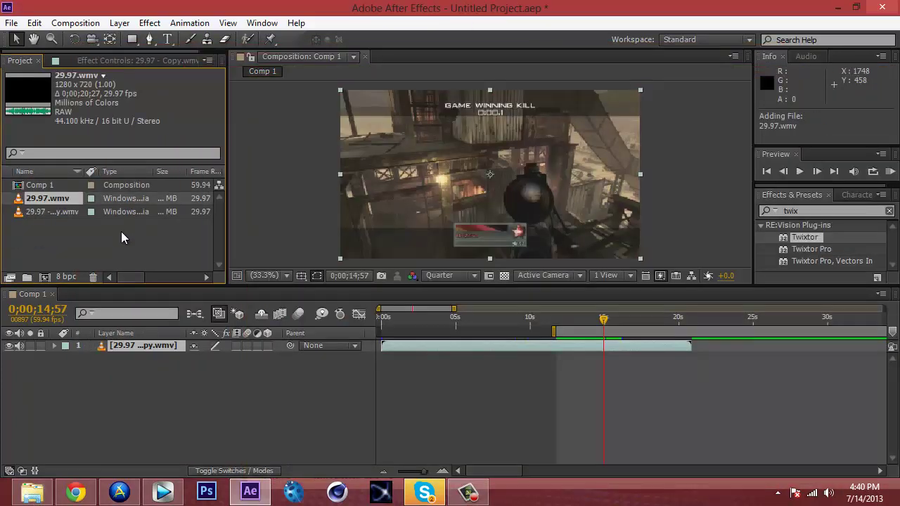
Interpret the 29.97.wmv footage with its frame rate conformed to 59.94 fps
{"action": "right_click", "coordinate": [60, 202]}
{"action": "mouse_move", "coordinate": [116, 283]}
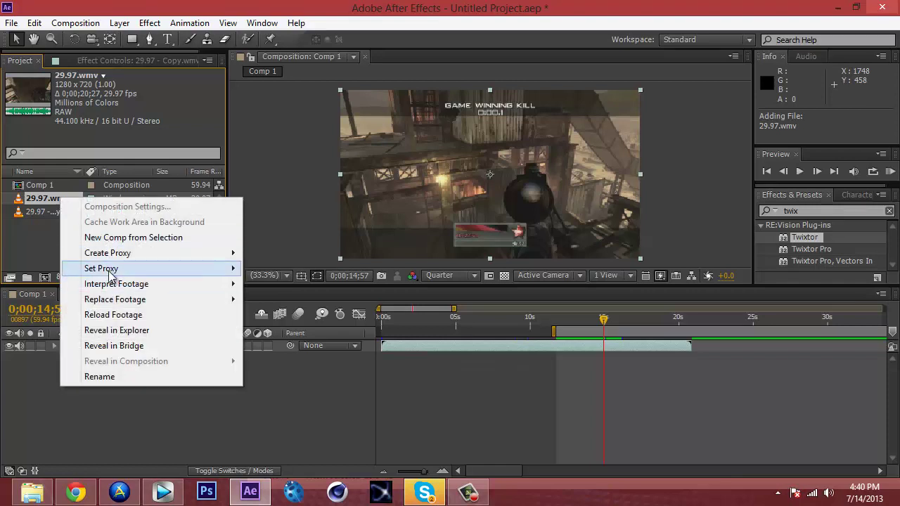
{"action": "left_click", "coordinate": [274, 287]}
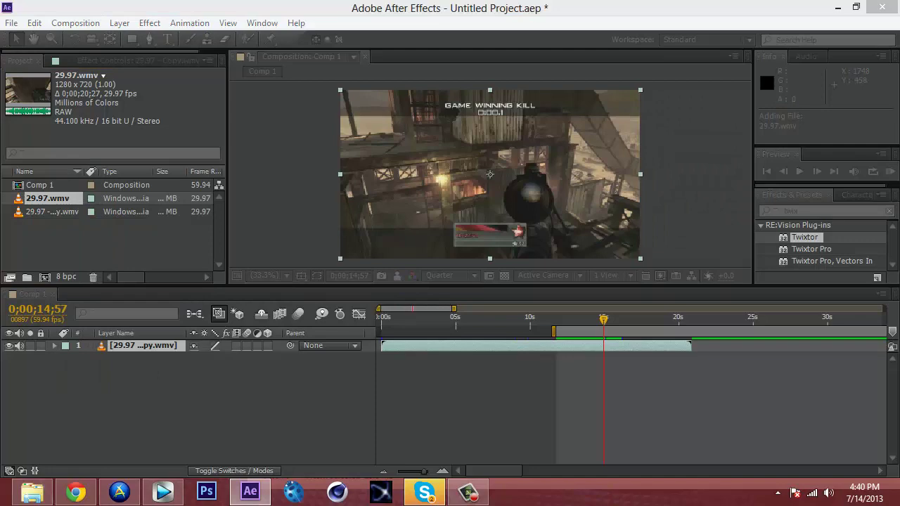
{"action": "left_click", "coordinate": [353, 254]}
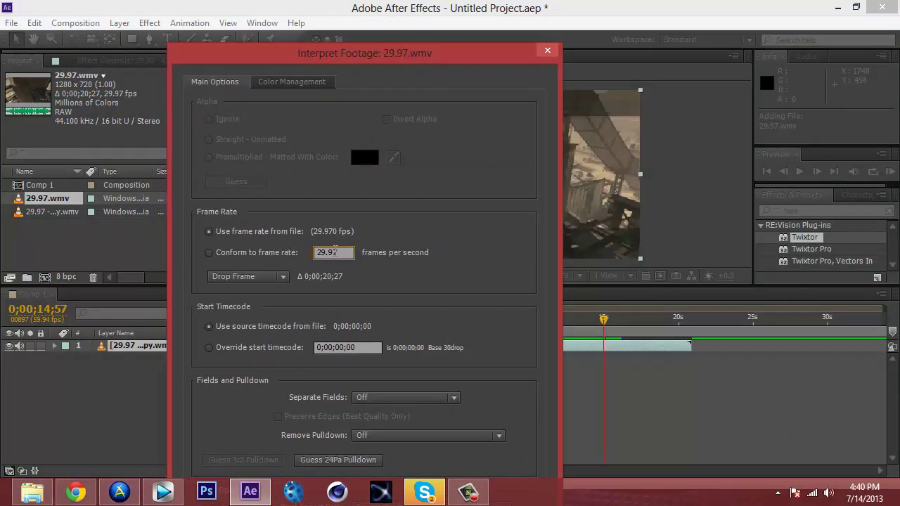
{"action": "left_click_drag", "start_coordinate": [335, 251], "coordinate": [297, 255]}
{"action": "type", "text": "7"}
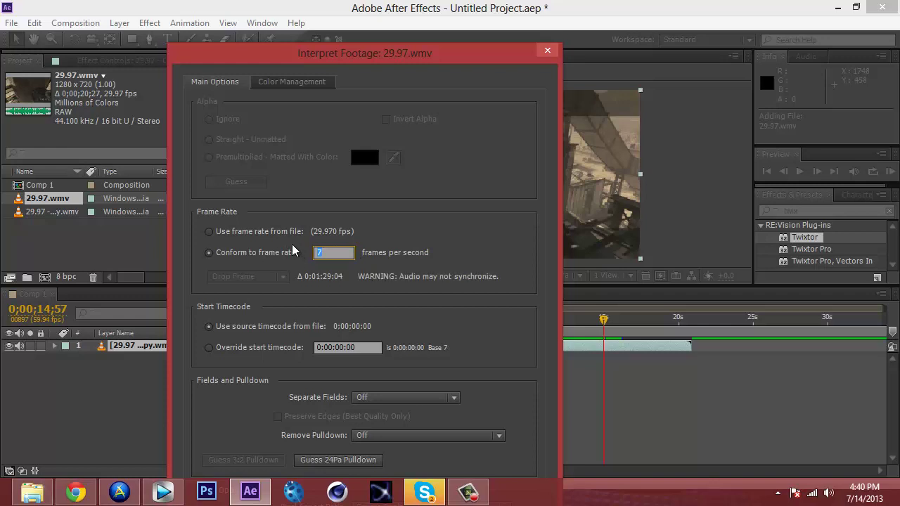
{"action": "type", "text": "94"}
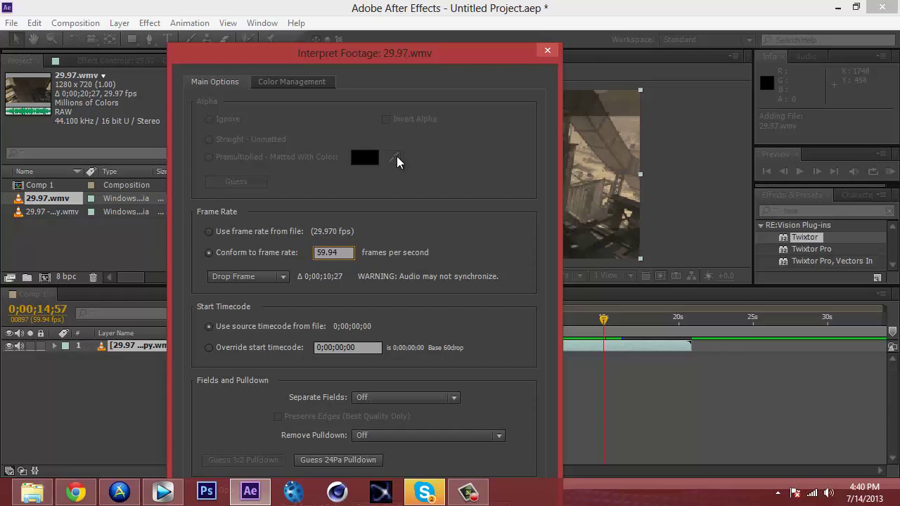
{"action": "key", "text": "Return"}
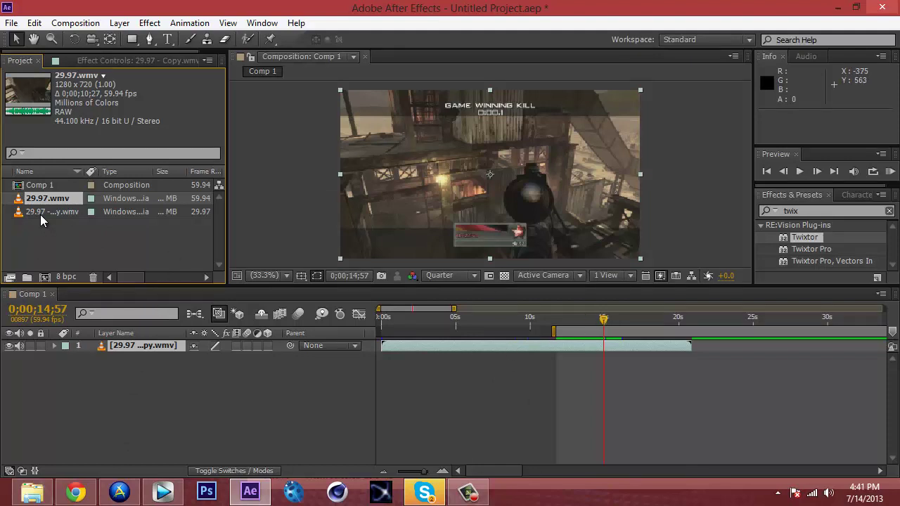
Replace Comp 1's existing layer with a 29.97 - Copy.wmv layer
{"action": "left_click_drag", "start_coordinate": [40, 215], "coordinate": [127, 343]}
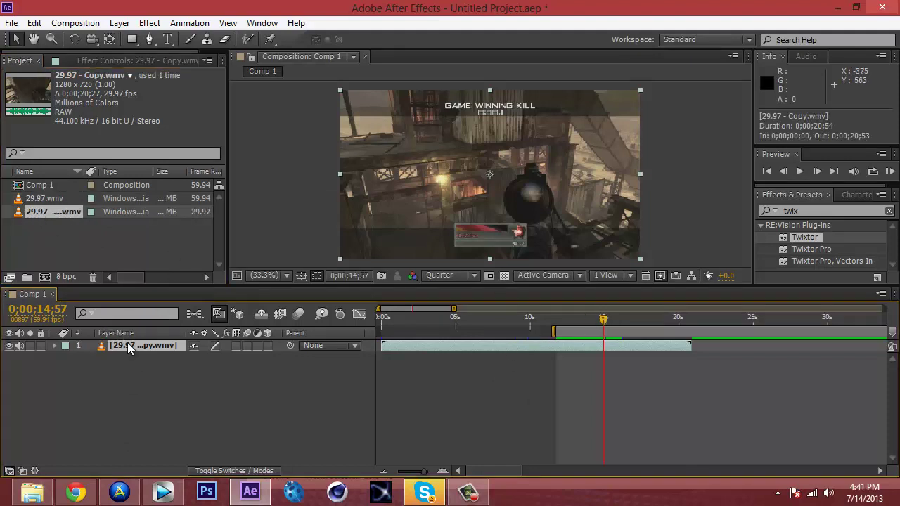
{"action": "key", "text": "Delete"}
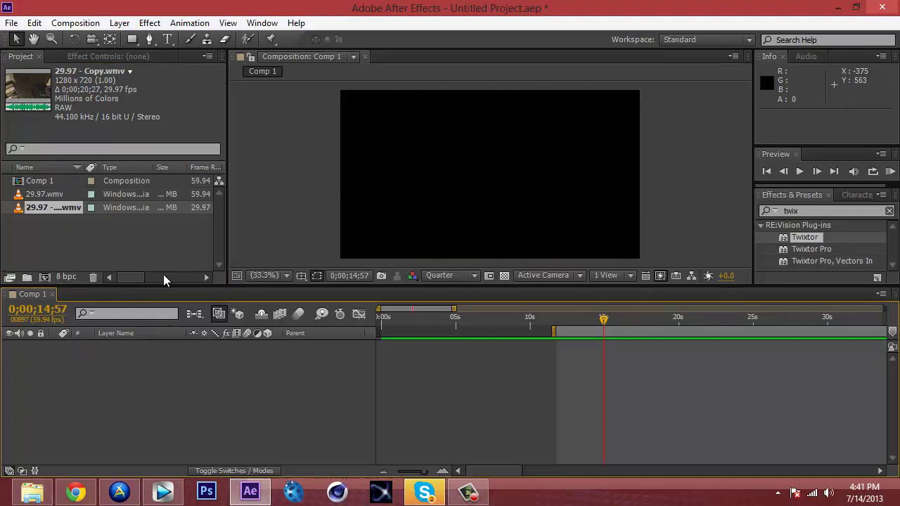
{"action": "left_click_drag", "start_coordinate": [33, 218], "coordinate": [21, 348]}
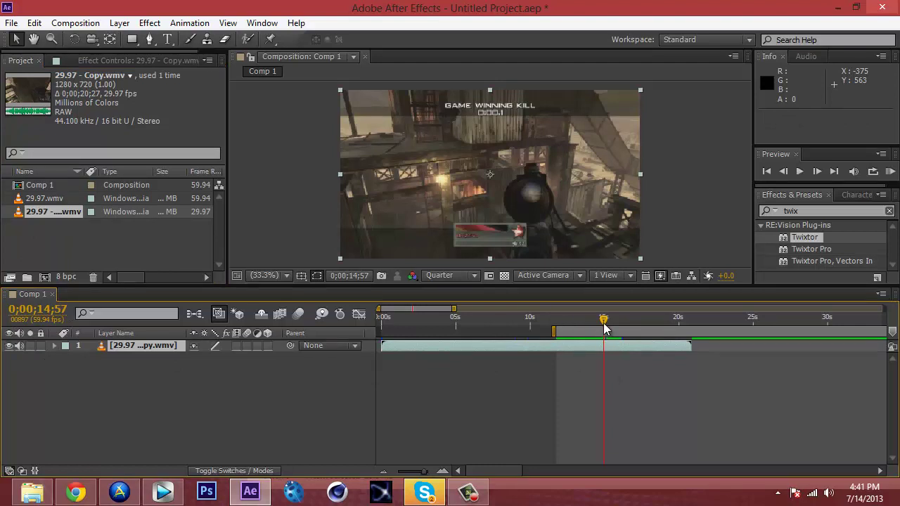
Add the 59.94 fps 29.97.wmv clip as the top layer and slide it later in time
{"action": "left_click_drag", "start_coordinate": [83, 197], "coordinate": [570, 342]}
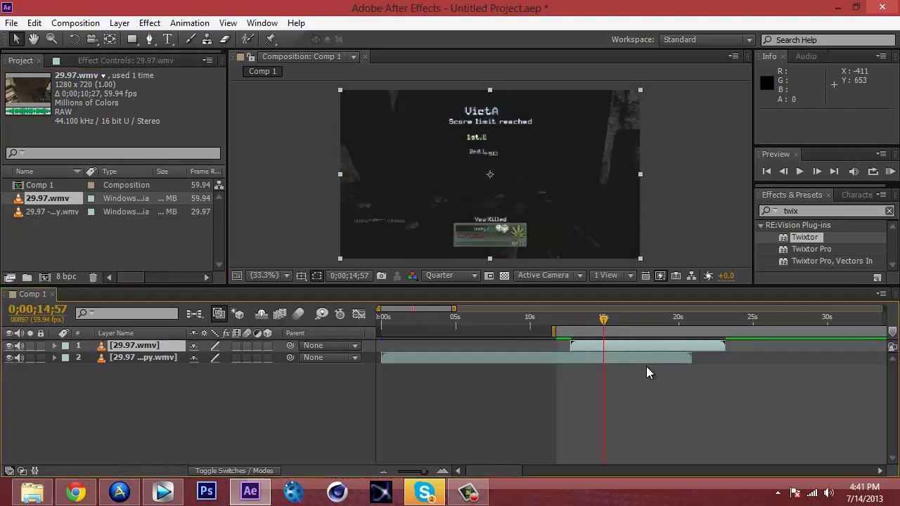
{"action": "mouse_move", "coordinate": [627, 351]}
{"action": "left_mouse_down"}
{"action": "mouse_move", "coordinate": [437, 349]}
{"action": "mouse_move", "coordinate": [599, 347]}
{"action": "left_mouse_up"}
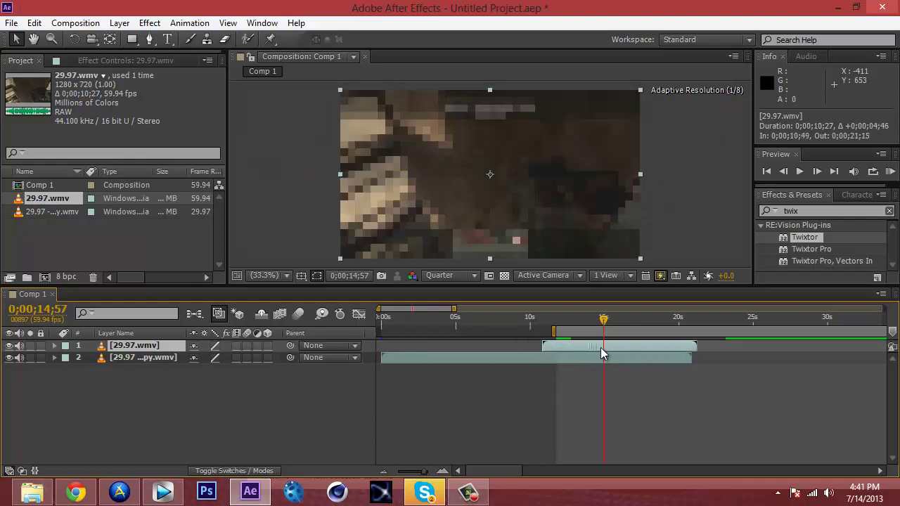
{"action": "left_click", "coordinate": [397, 320]}
{"action": "left_click_drag", "start_coordinate": [406, 323], "coordinate": [544, 325]}
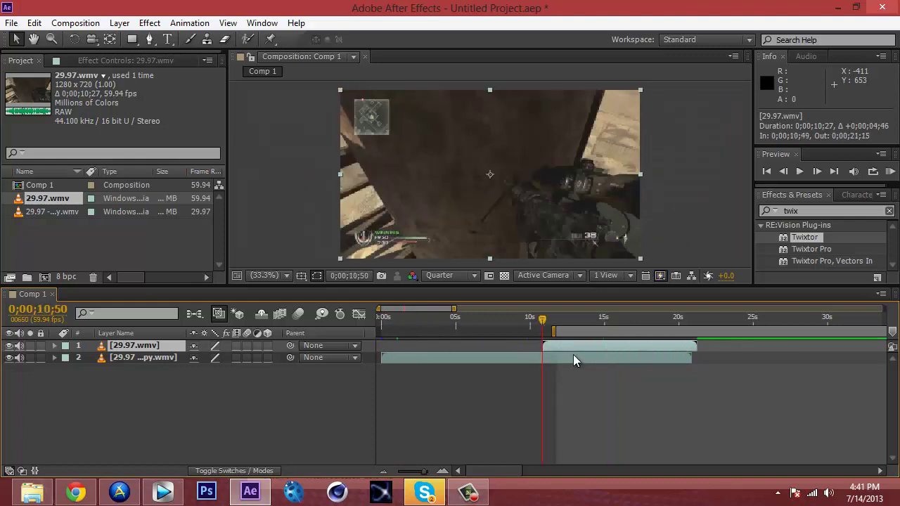
{"action": "left_click_drag", "start_coordinate": [573, 354], "coordinate": [717, 343]}
Split the 29.97 - Copy.wmv layer at 0;00;15;06 and delete its later half
{"action": "left_click", "coordinate": [599, 323]}
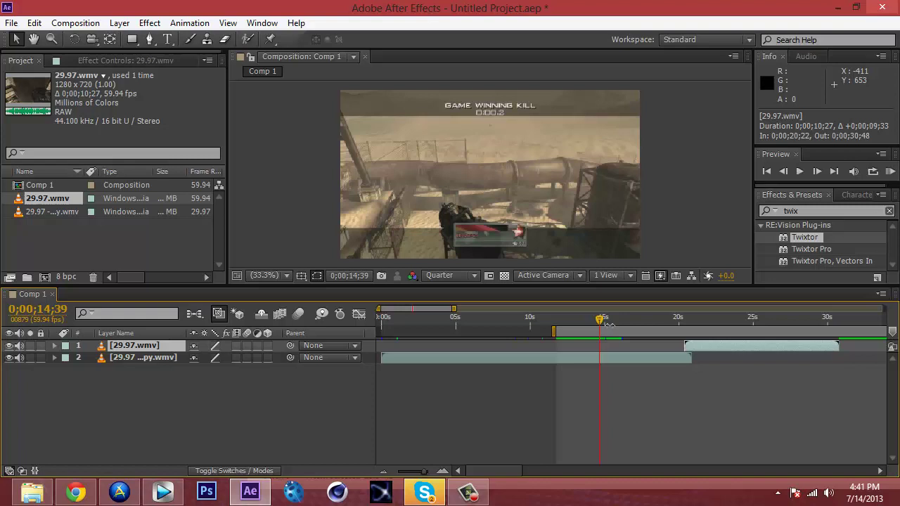
{"action": "mouse_move", "coordinate": [609, 324]}
{"action": "left_mouse_down"}
{"action": "mouse_move", "coordinate": [598, 328]}
{"action": "mouse_move", "coordinate": [610, 320]}
{"action": "left_mouse_up"}
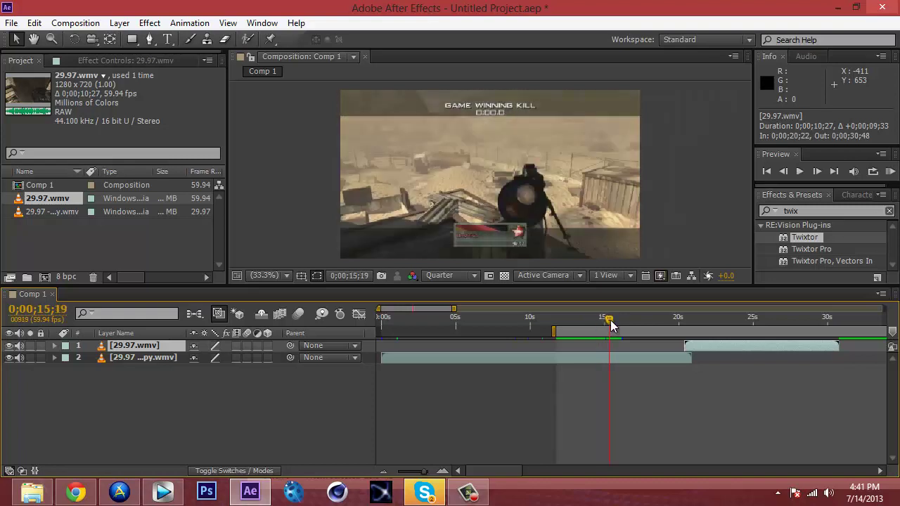
{"action": "left_click", "coordinate": [786, 176]}
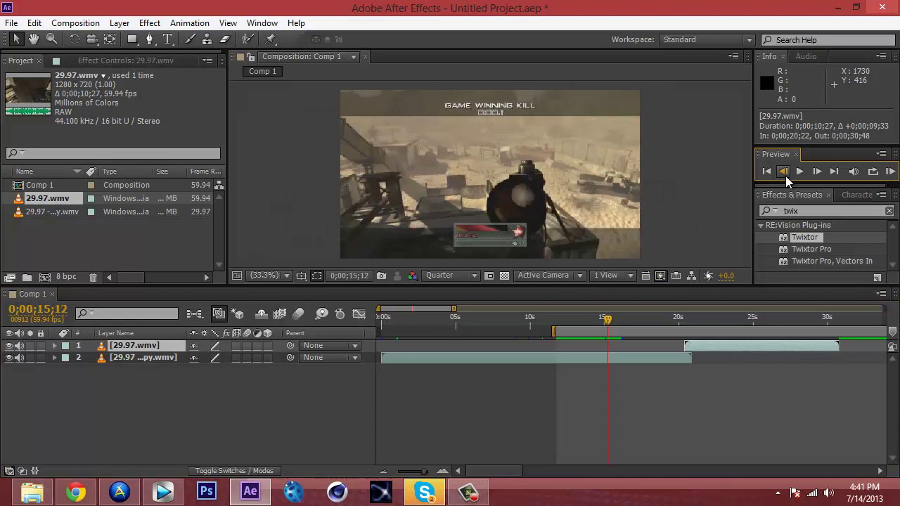
{"action": "left_click", "coordinate": [786, 175]}
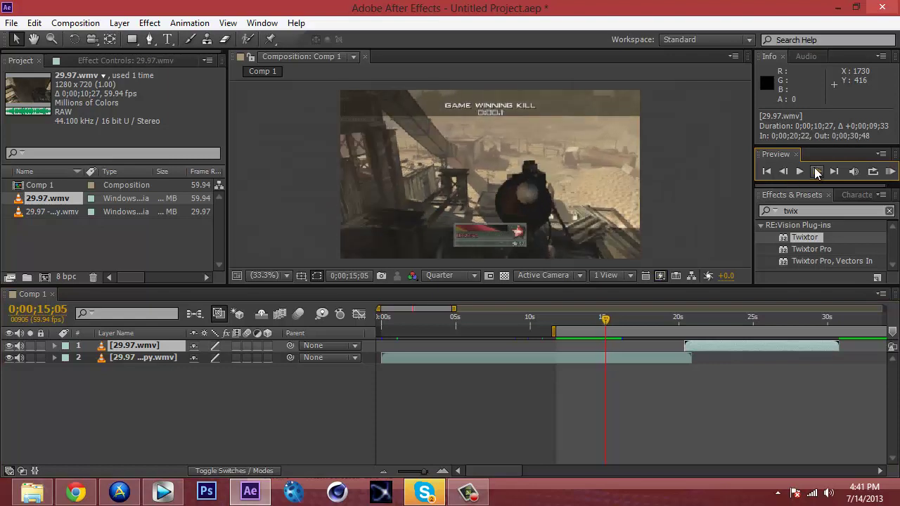
{"action": "left_click", "coordinate": [605, 359]}
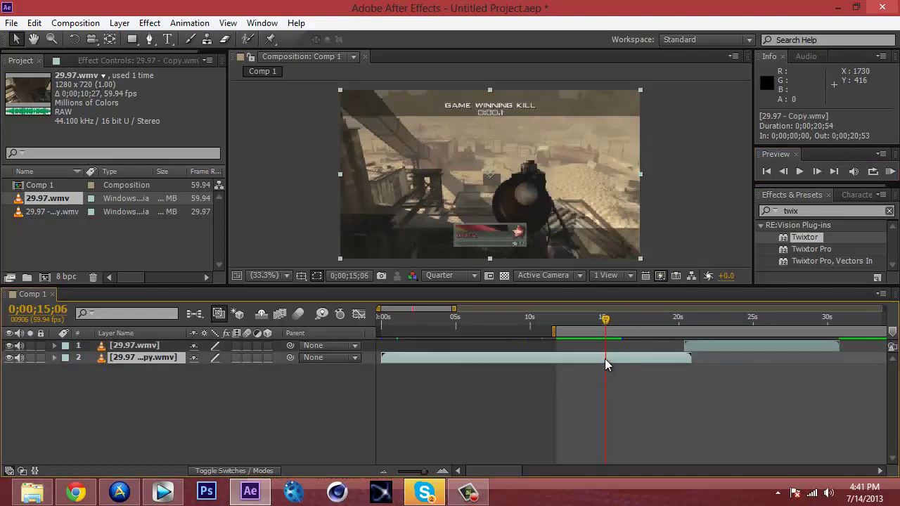
{"action": "key", "text": "ctrl+shift+d"}
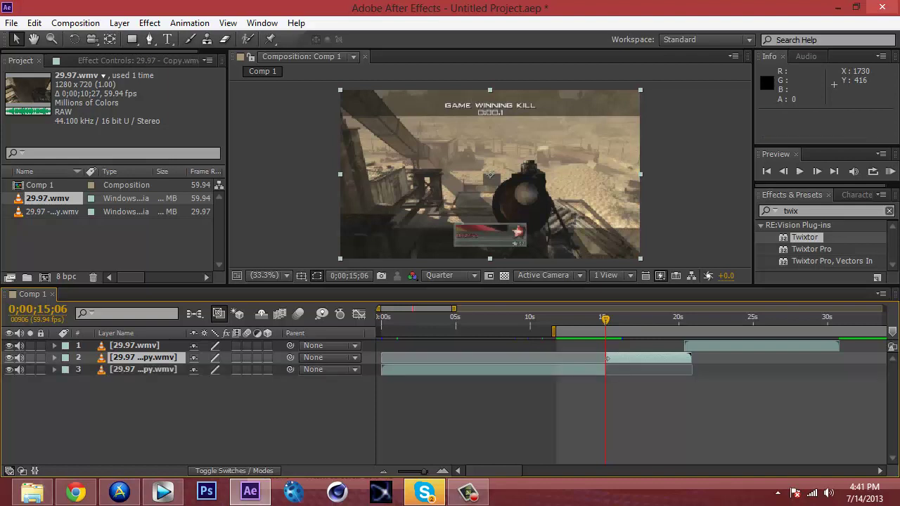
{"action": "key", "text": "Delete"}
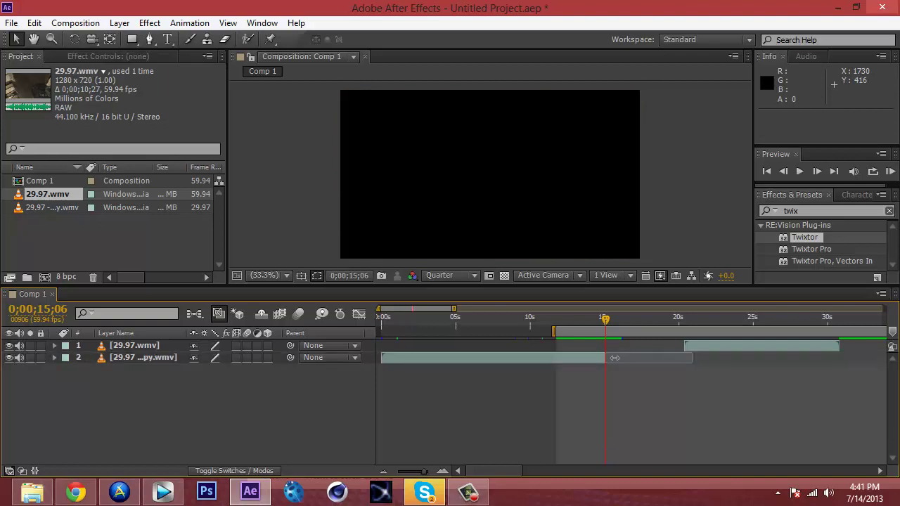
Slide the 29.97.wmv layer earlier, split it two frames later, and delete the earlier piece
{"action": "mouse_move", "coordinate": [726, 348]}
{"action": "left_mouse_down"}
{"action": "mouse_move", "coordinate": [548, 345]}
{"action": "mouse_move", "coordinate": [577, 350]}
{"action": "left_mouse_up"}
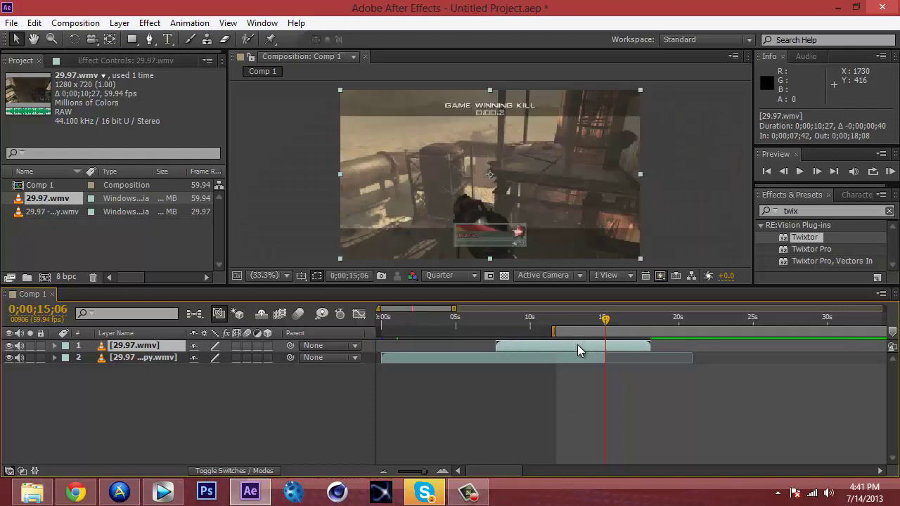
{"action": "left_click", "coordinate": [817, 171]}
{"action": "left_click", "coordinate": [817, 171]}
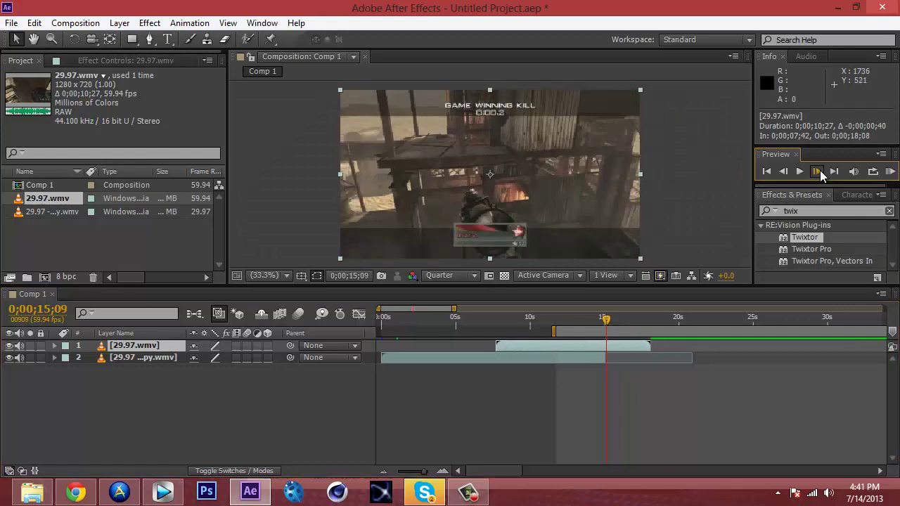
{"action": "left_click", "coordinate": [817, 171]}
{"action": "left_click", "coordinate": [818, 170]}
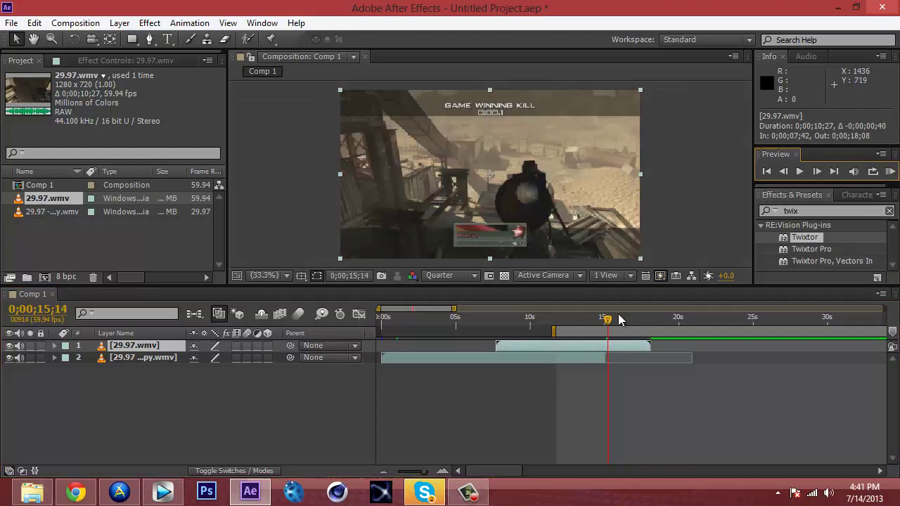
{"action": "key", "text": "ctrl+shift+d"}
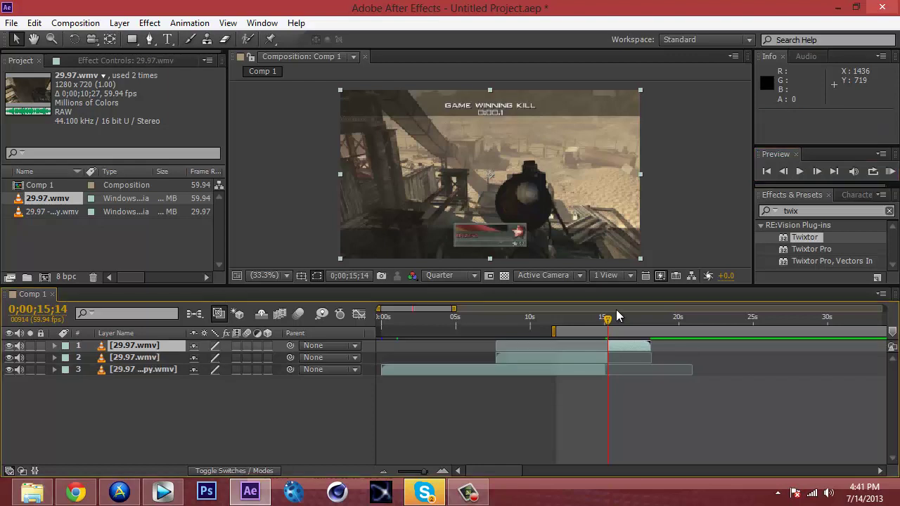
{"action": "left_click", "coordinate": [592, 354]}
{"action": "key", "text": "Delete"}
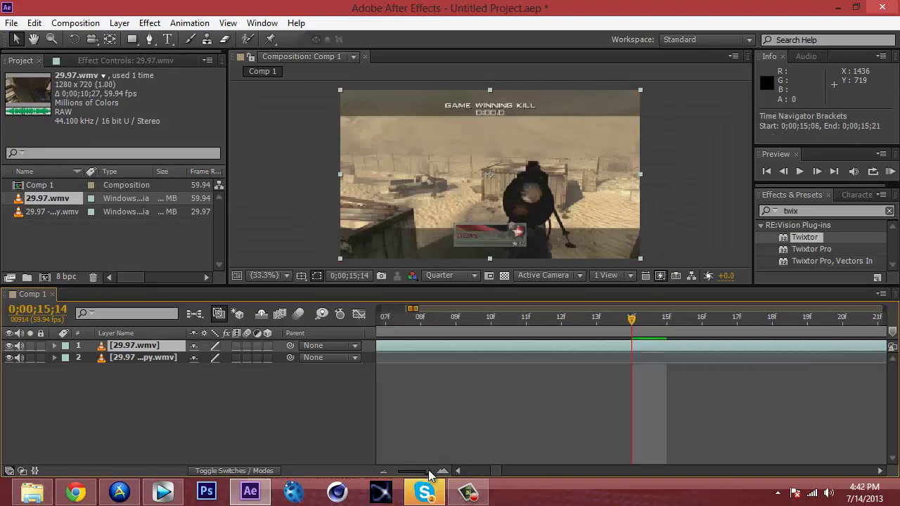
At frame-level zoom, trim the 29.97.wmv layer so its In point is exactly 0;00;15;06
{"action": "left_click_drag", "start_coordinate": [633, 316], "coordinate": [627, 317]}
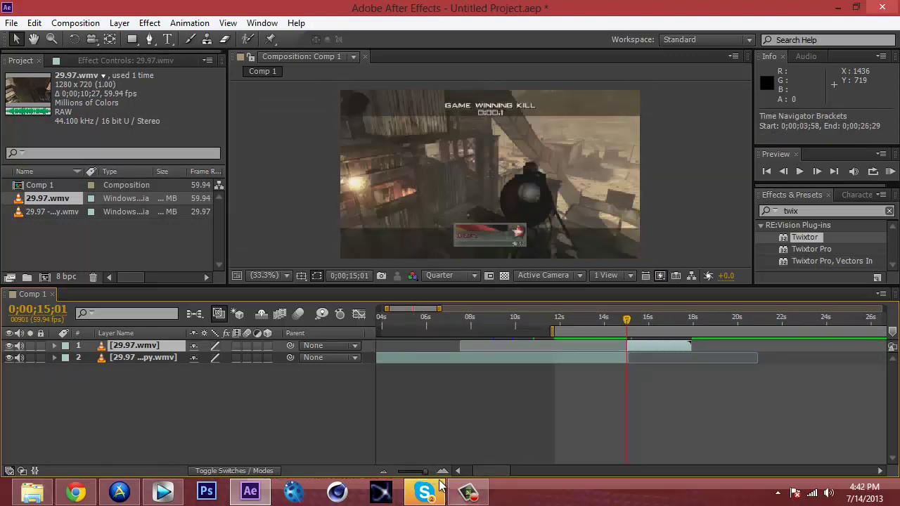
{"action": "left_click_drag", "start_coordinate": [428, 473], "coordinate": [443, 473]}
{"action": "left_click_drag", "start_coordinate": [804, 344], "coordinate": [876, 347]}
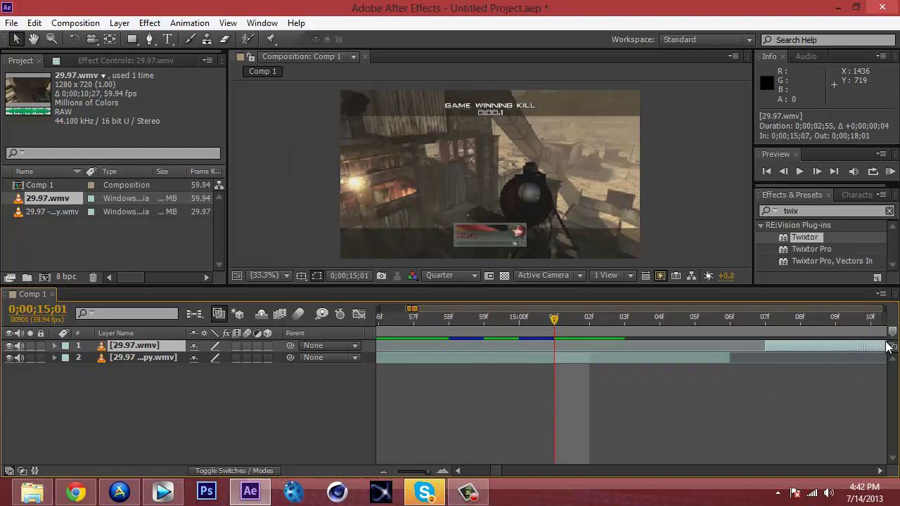
{"action": "left_click_drag", "start_coordinate": [888, 346], "coordinate": [649, 355]}
{"action": "left_click", "coordinate": [517, 318]}
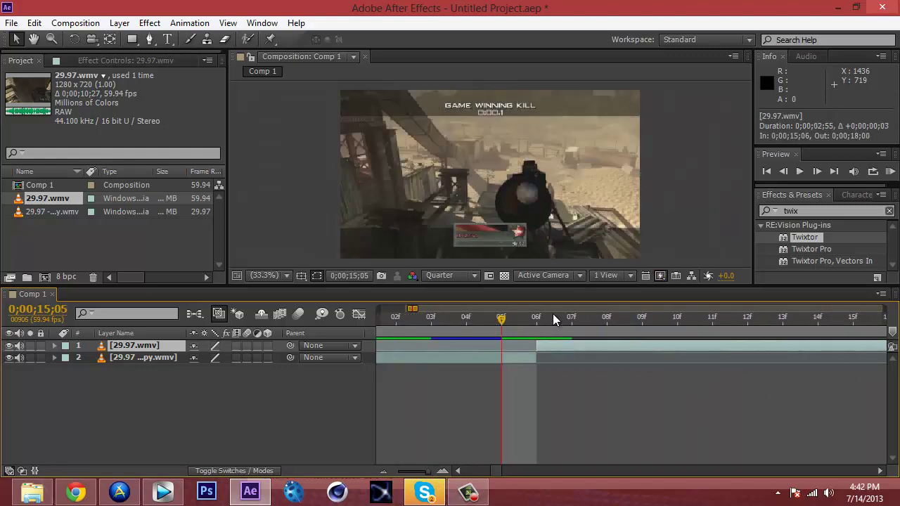
{"action": "left_click", "coordinate": [818, 168]}
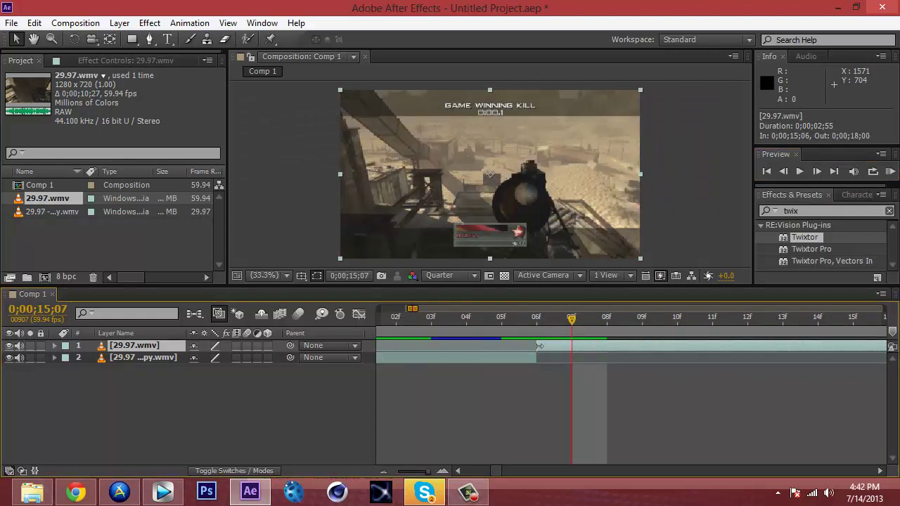
{"action": "mouse_move", "coordinate": [539, 346]}
{"action": "left_mouse_down"}
{"action": "mouse_move", "coordinate": [574, 344]}
{"action": "mouse_move", "coordinate": [542, 345]}
{"action": "left_mouse_up"}
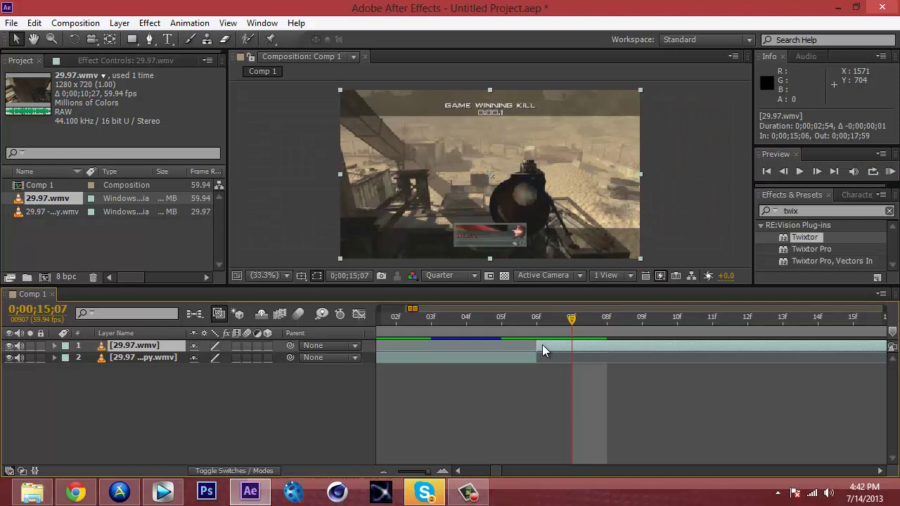
{"action": "left_click", "coordinate": [532, 320]}
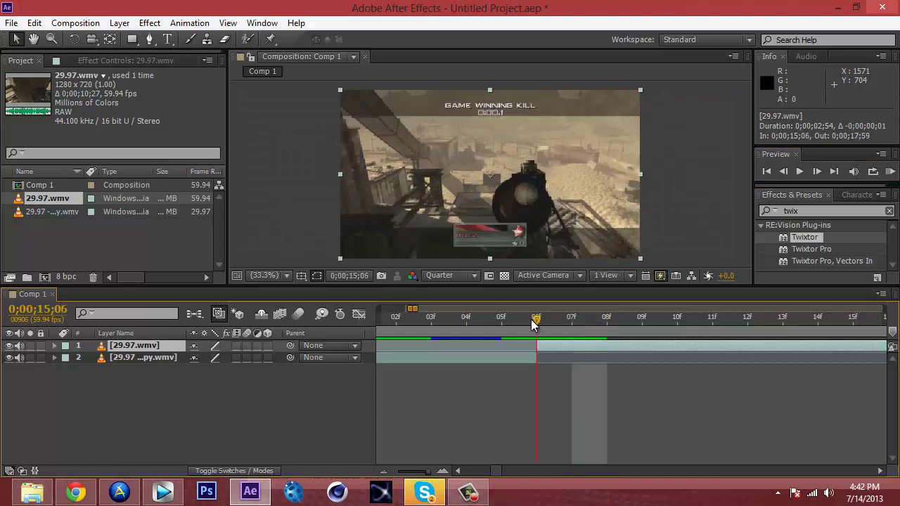
{"action": "left_click", "coordinate": [817, 171]}
{"action": "left_click", "coordinate": [782, 172]}
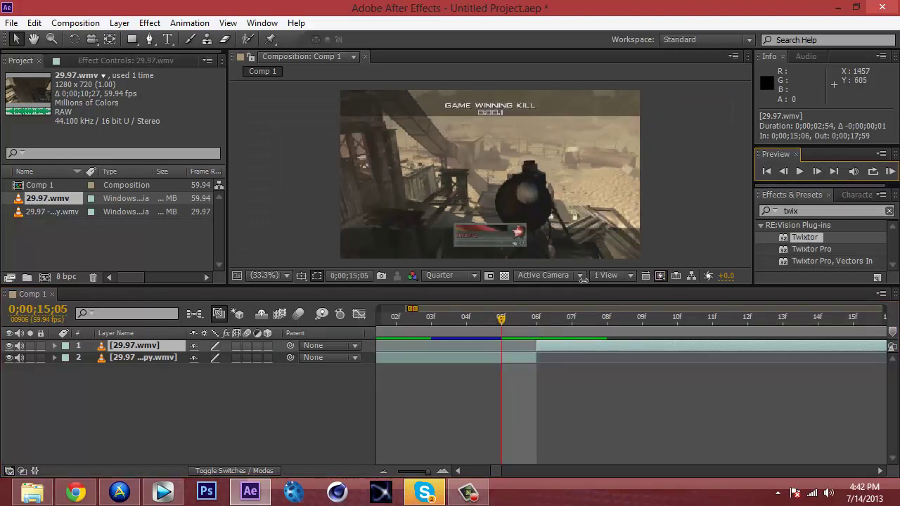
Apply Twixtor to the 29.97.wmv layer with a 59.94 fps input rate and 2% speed
{"action": "left_click_drag", "start_coordinate": [427, 471], "coordinate": [421, 471]}
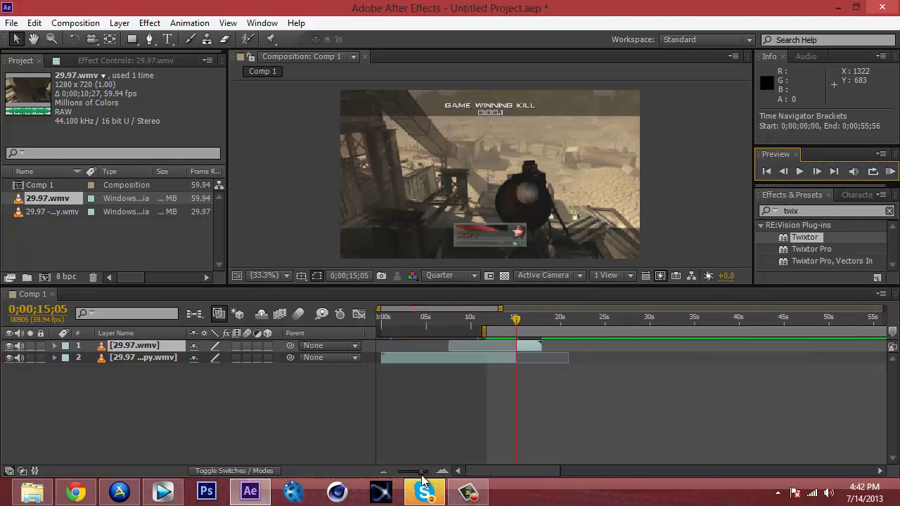
{"action": "left_click_drag", "start_coordinate": [818, 241], "coordinate": [537, 341]}
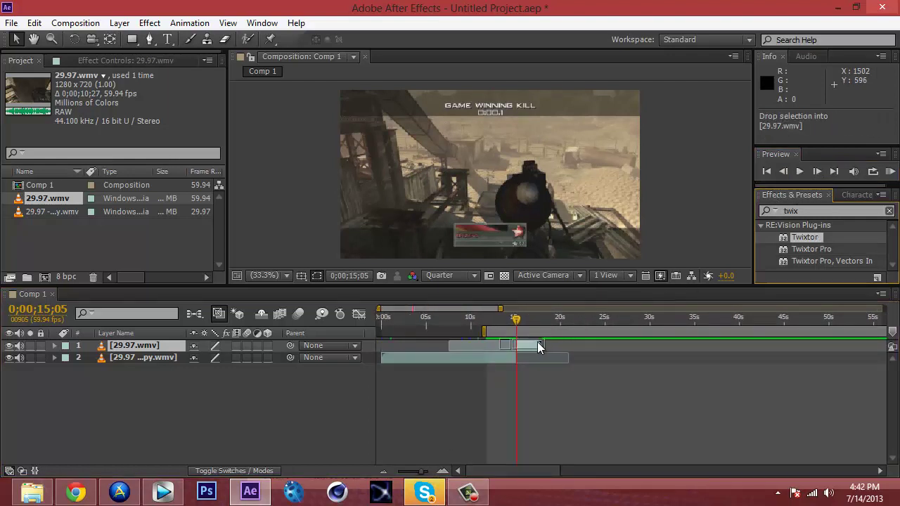
{"action": "left_click", "coordinate": [138, 172]}
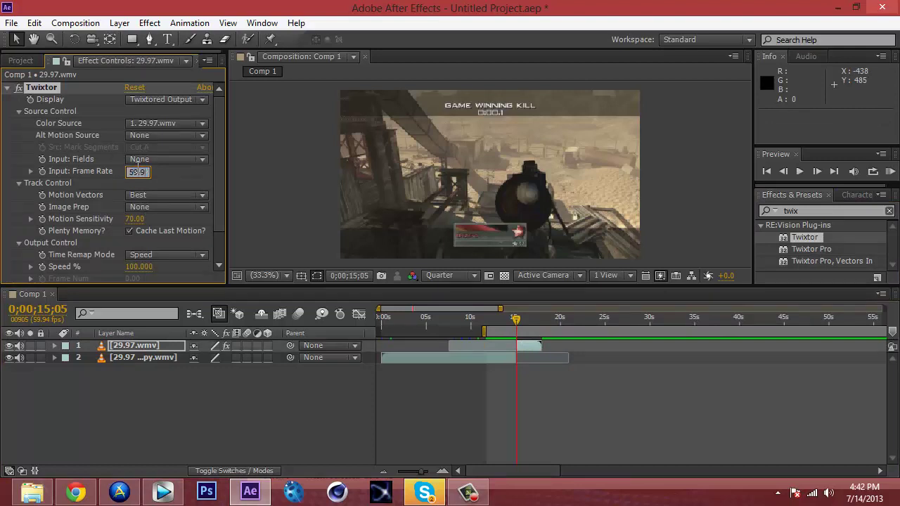
{"action": "key", "text": "Return"}
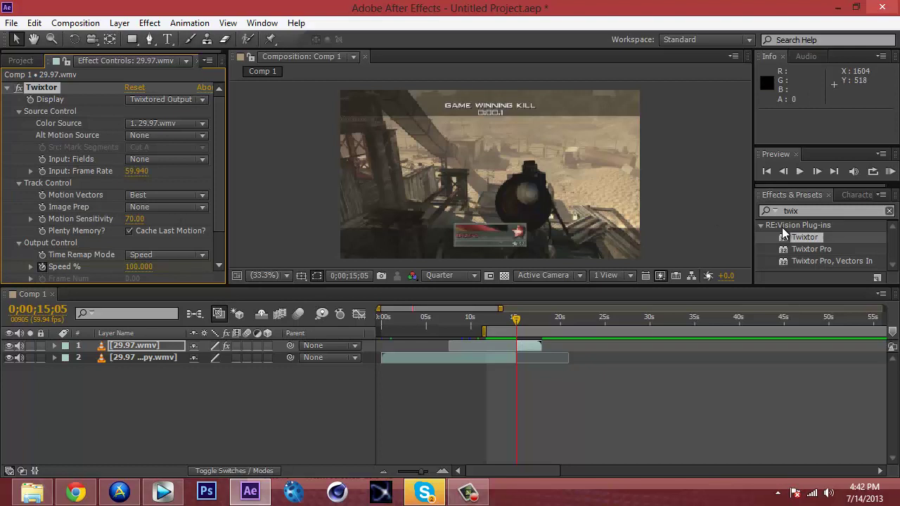
{"action": "left_click", "coordinate": [816, 171]}
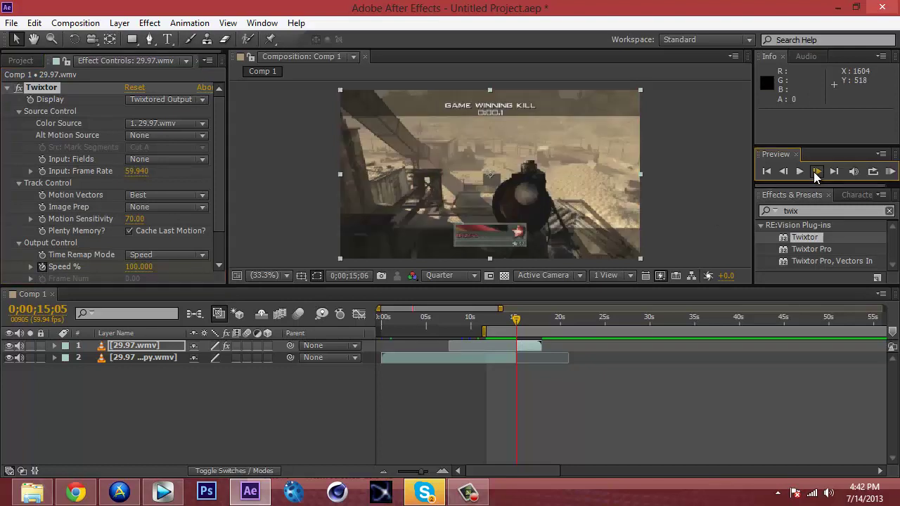
{"action": "left_click", "coordinate": [139, 267]}
{"action": "type", "text": "2"}
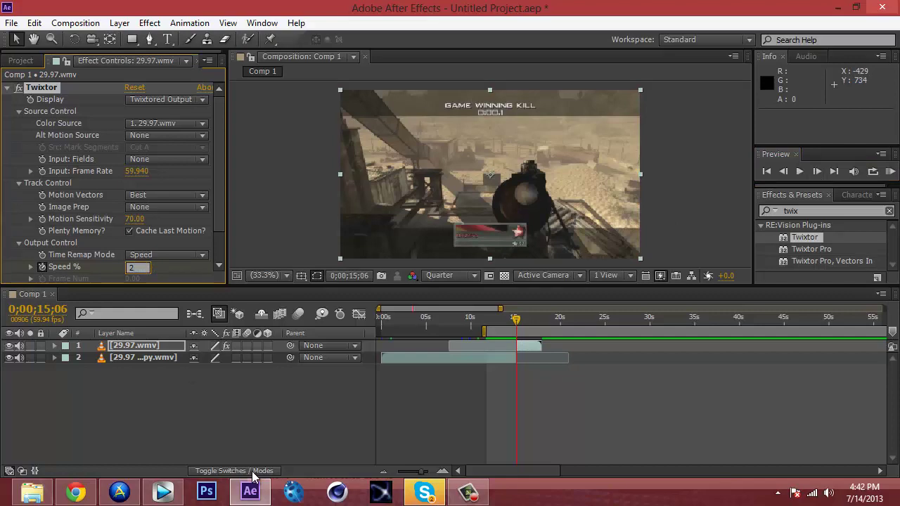
{"action": "key", "text": "Return"}
RAM-preview Comp 1 from 0;00;12;25 through the slow-motion splice, then stop playback
{"action": "right_click", "coordinate": [538, 351]}
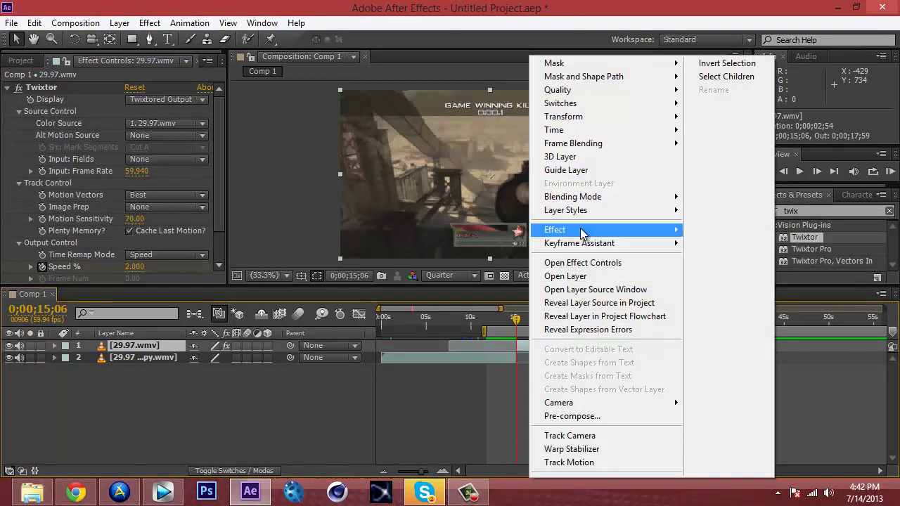
{"action": "left_click", "coordinate": [487, 373]}
{"action": "left_click", "coordinate": [492, 322]}
{"action": "left_click", "coordinate": [894, 172]}
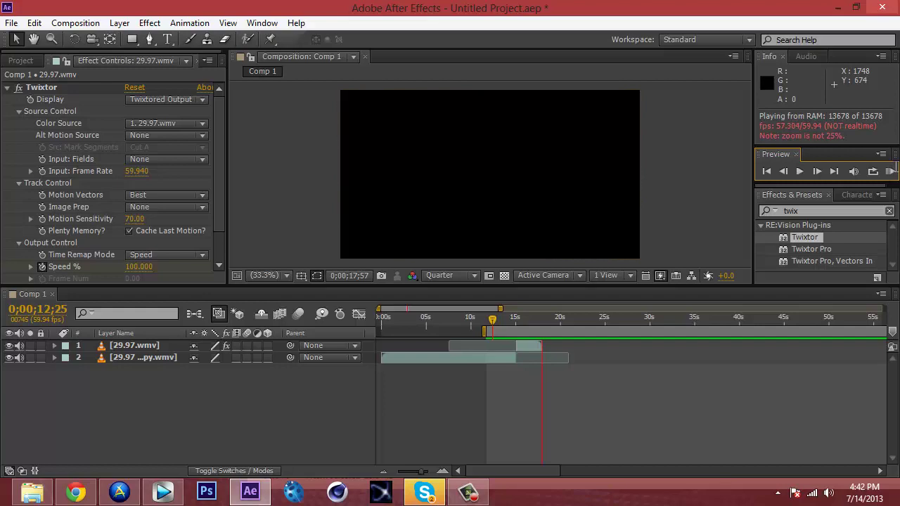
{"action": "left_click", "coordinate": [887, 174]}
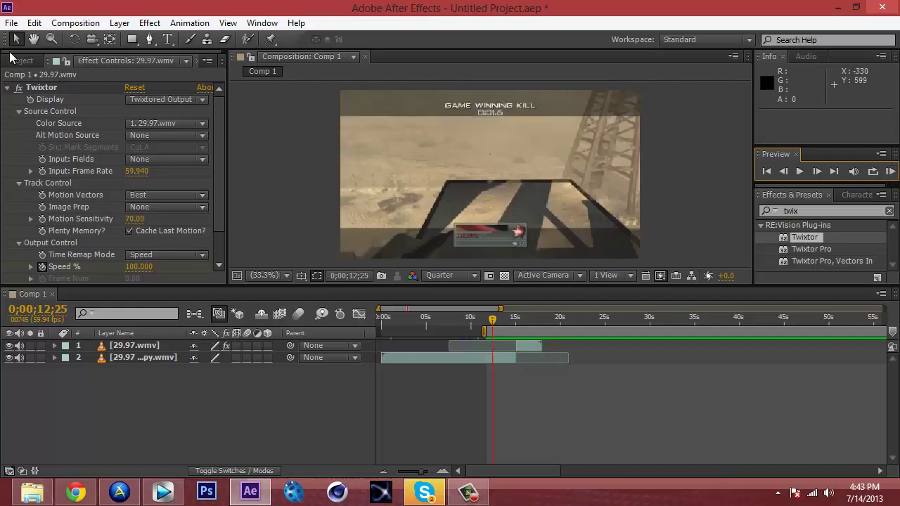
Close the Comp 1 project via File > Close Project, answering the save prompt
{"action": "left_click", "coordinate": [8, 24]}
{"action": "left_click", "coordinate": [54, 111]}
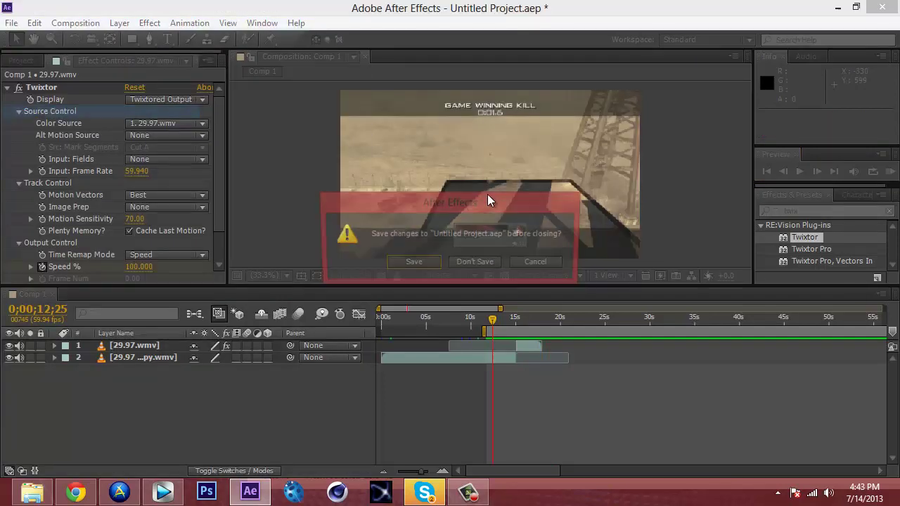
{"action": "left_click", "coordinate": [469, 264]}
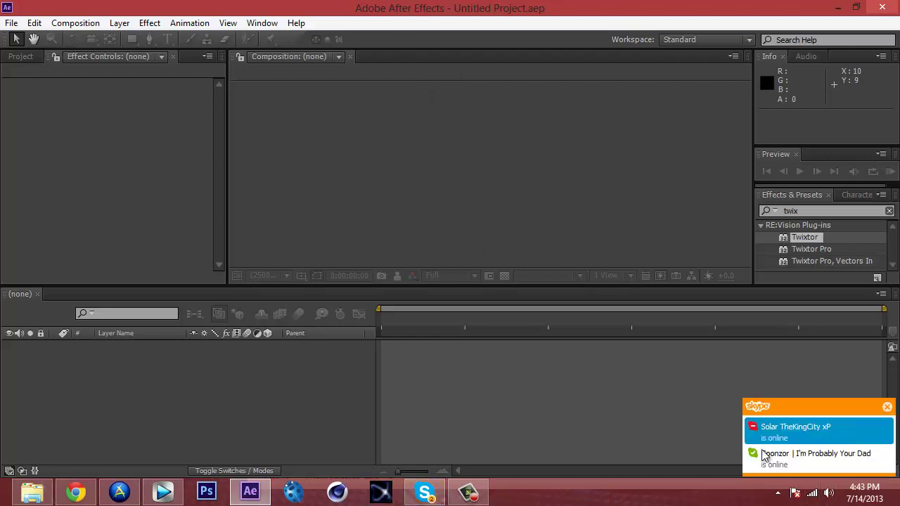
Dismiss the Skype notification and bring the Camtasia recorder toolbar to screen centre
{"action": "left_click", "coordinate": [888, 408]}
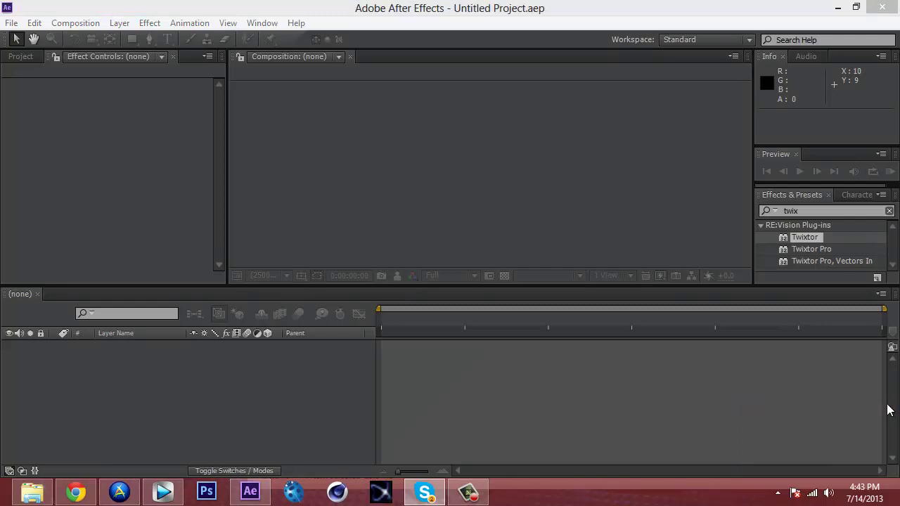
{"action": "left_click", "coordinate": [469, 493]}
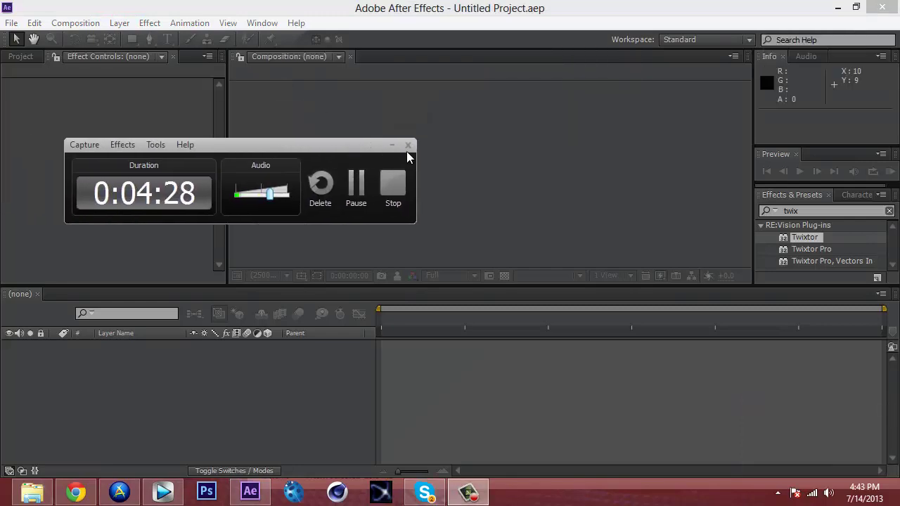
{"action": "left_click_drag", "start_coordinate": [407, 151], "coordinate": [485, 158]}
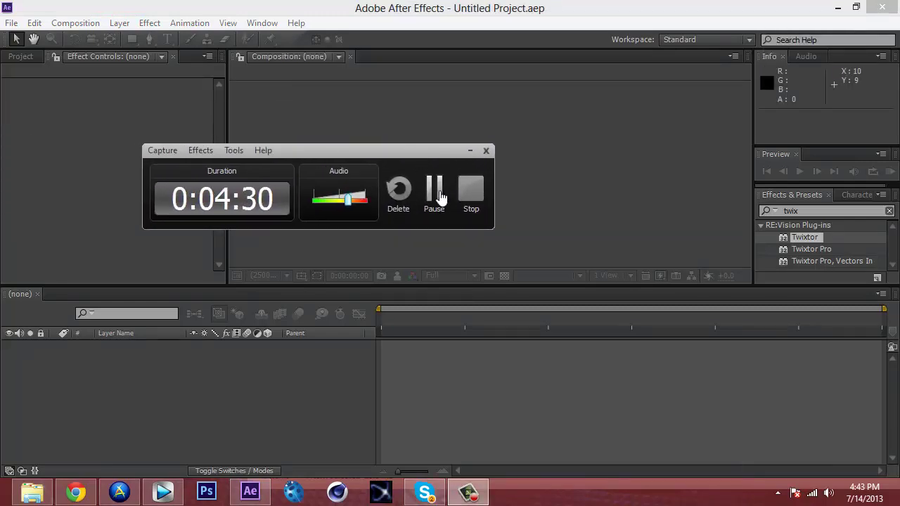